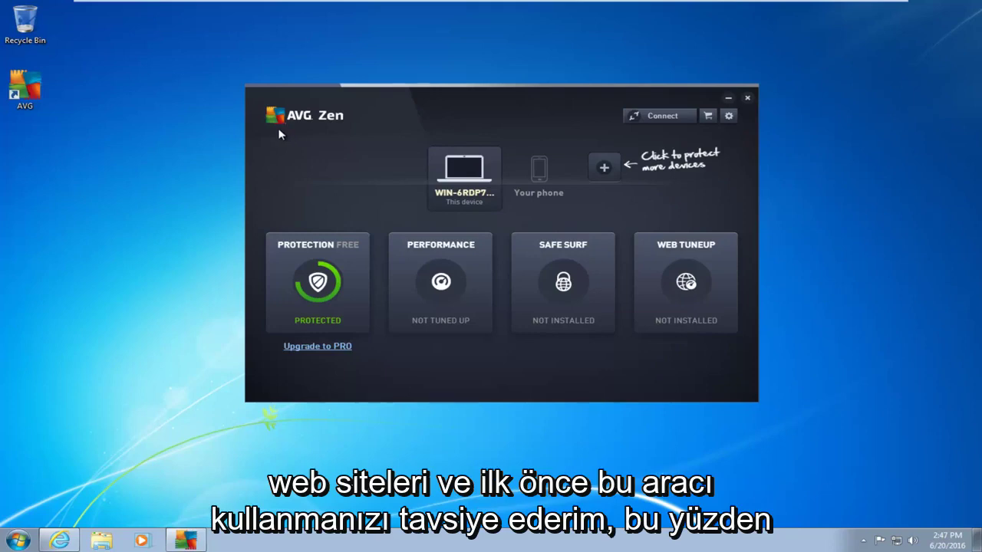
Maximize the AVG uninstall support page and scroll down to section C's AVG Remover download
left_click(52, 541)
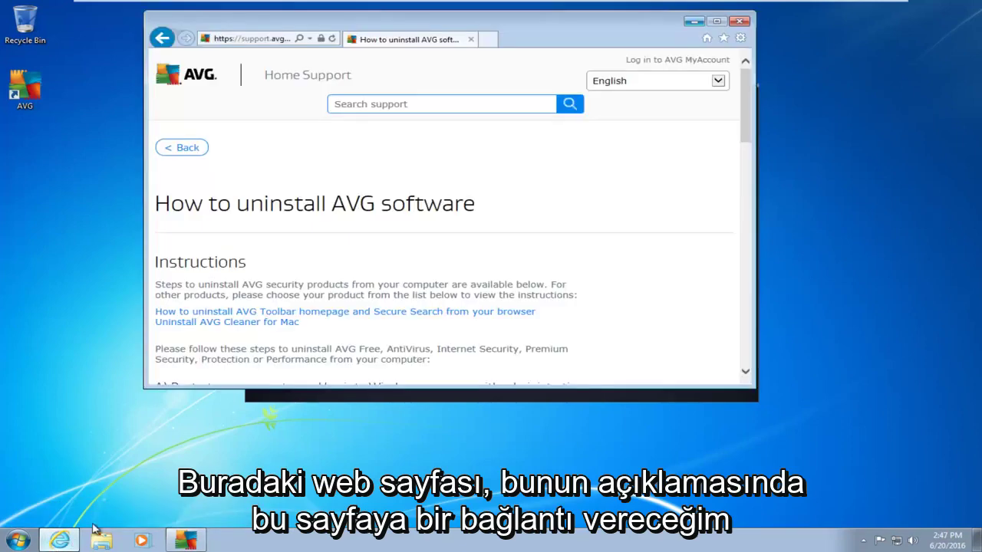
left_click(717, 22)
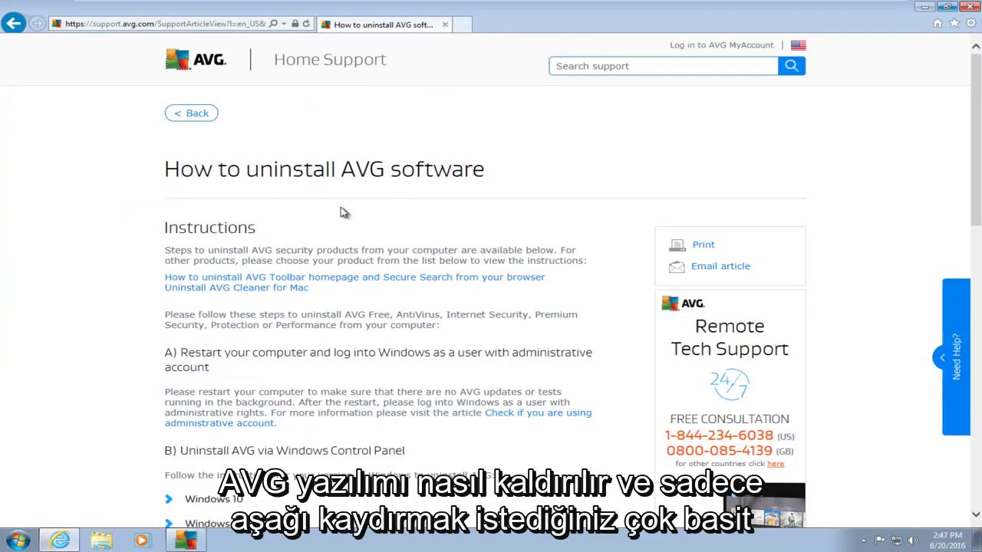
scroll(330, 196, "down", 2)
scroll(193, 148, "down", 1)
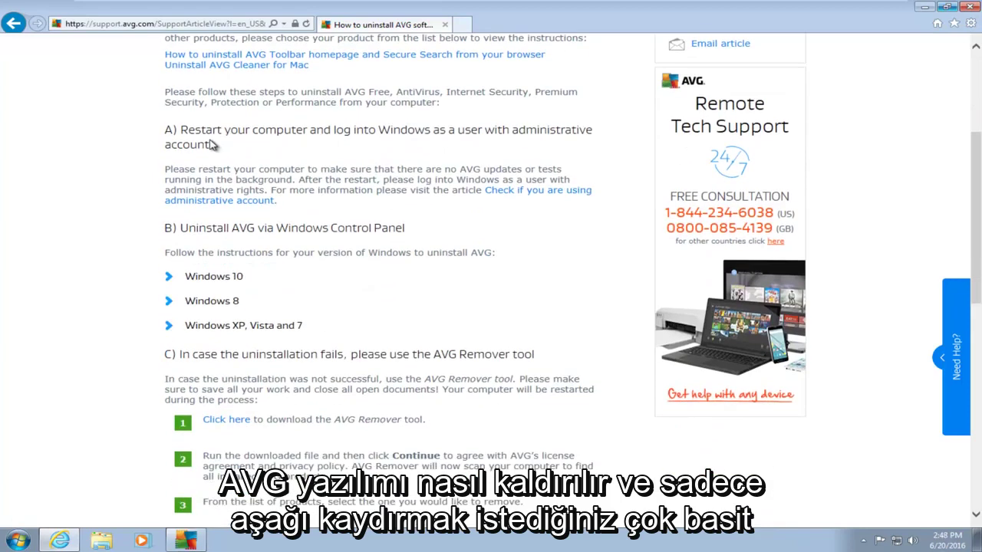
scroll(218, 146, "down", 1)
scroll(192, 157, "down", 1)
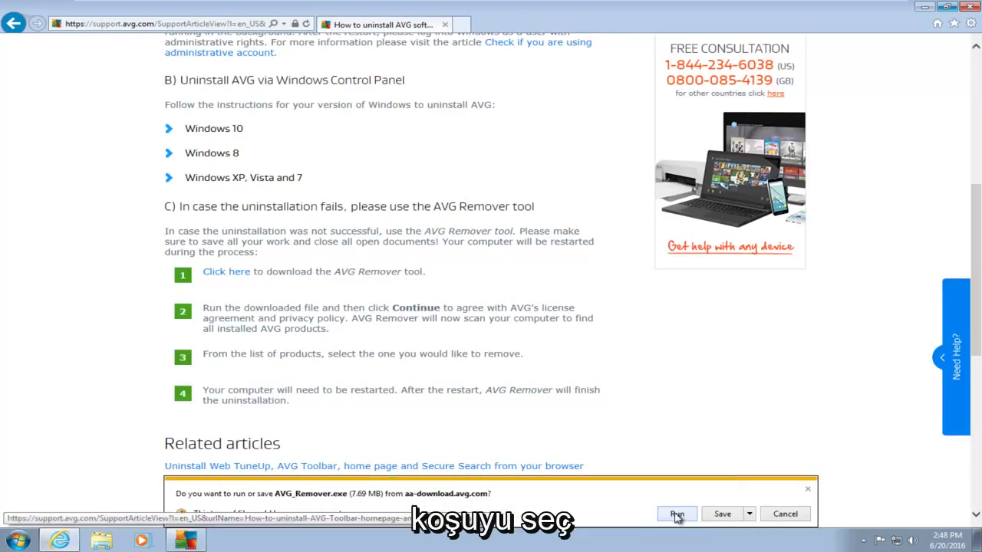
Run the downloaded AVG_Remover.exe and grant it administrator permission
left_click(677, 516)
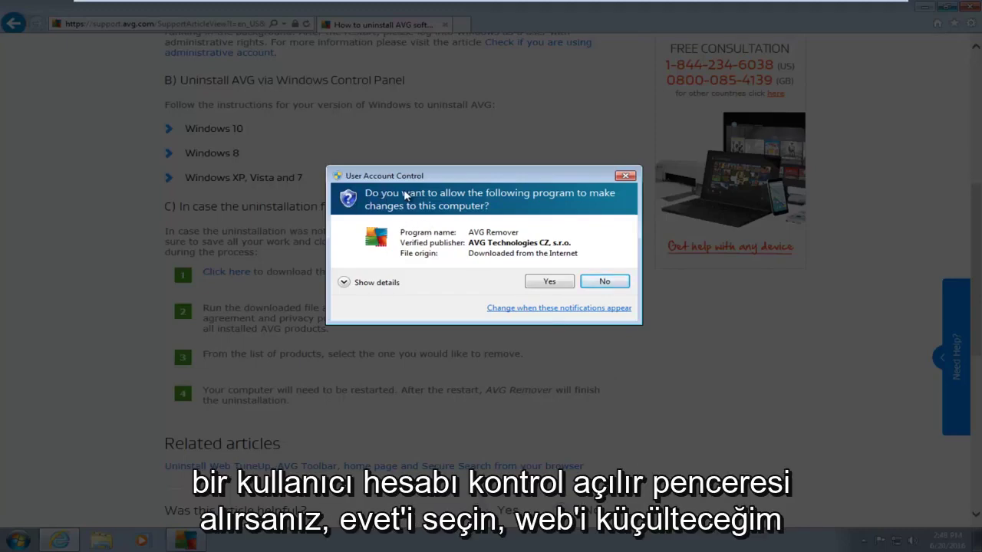
left_click(548, 283)
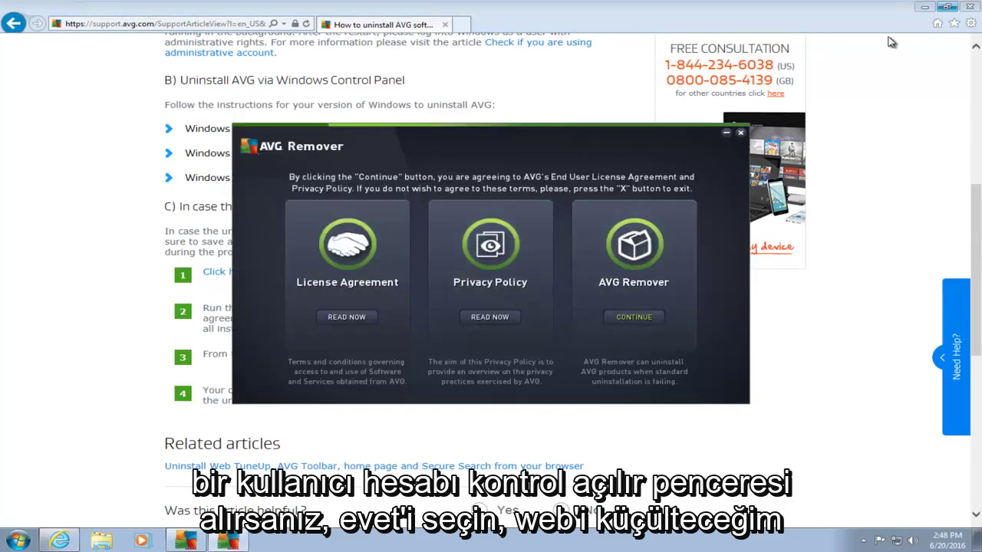
Move the browser aside and continue past AVG Remover's agreement to scan for AVG products
left_click(924, 7)
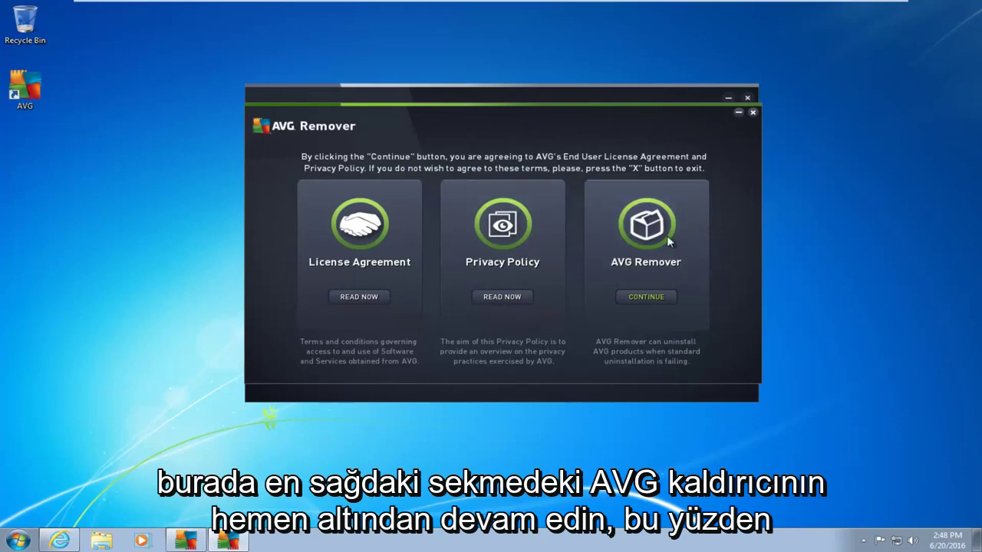
left_click(637, 298)
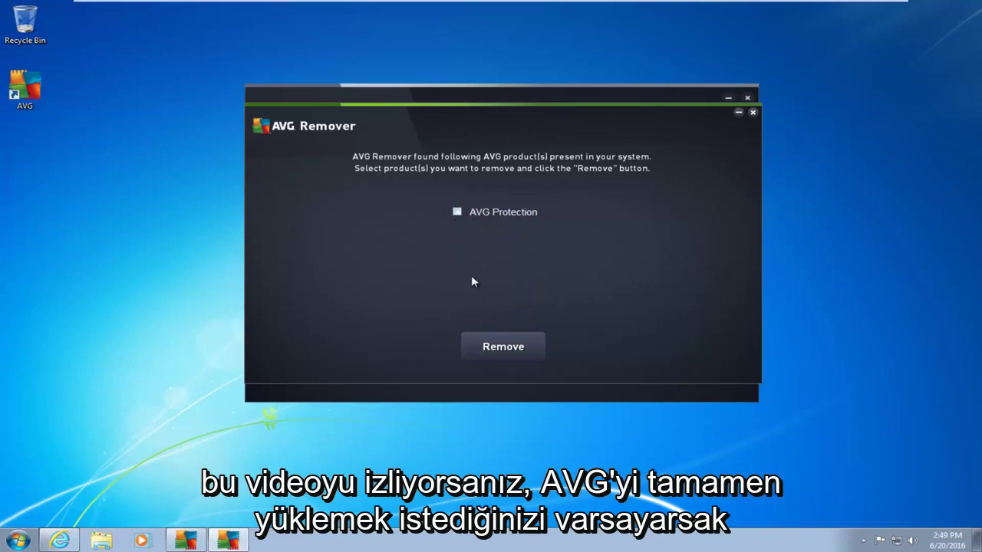
Tick AVG Protection in AVG Remover's list of installed products
left_click(456, 213)
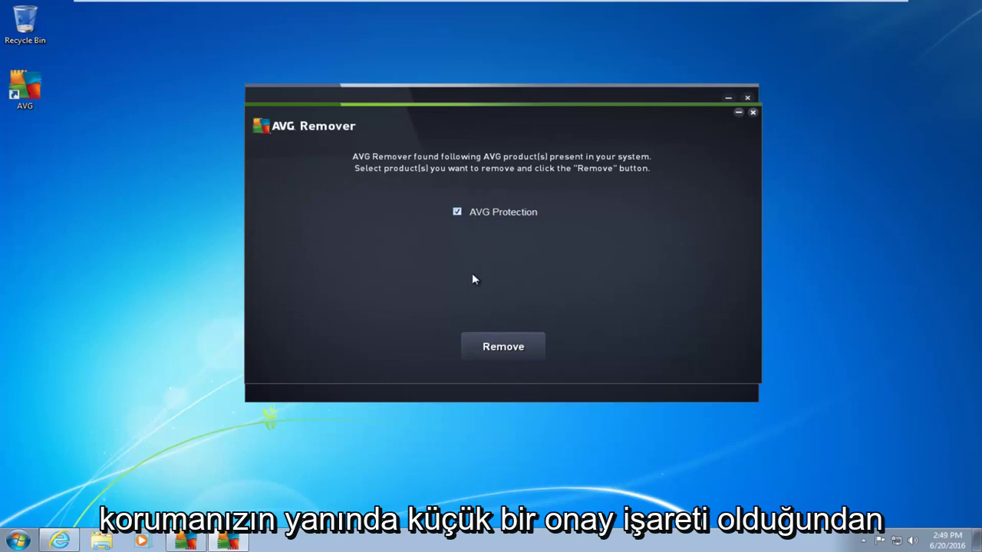
Remove AVG Protection, then restart the computer when removal finishes
left_click(499, 345)
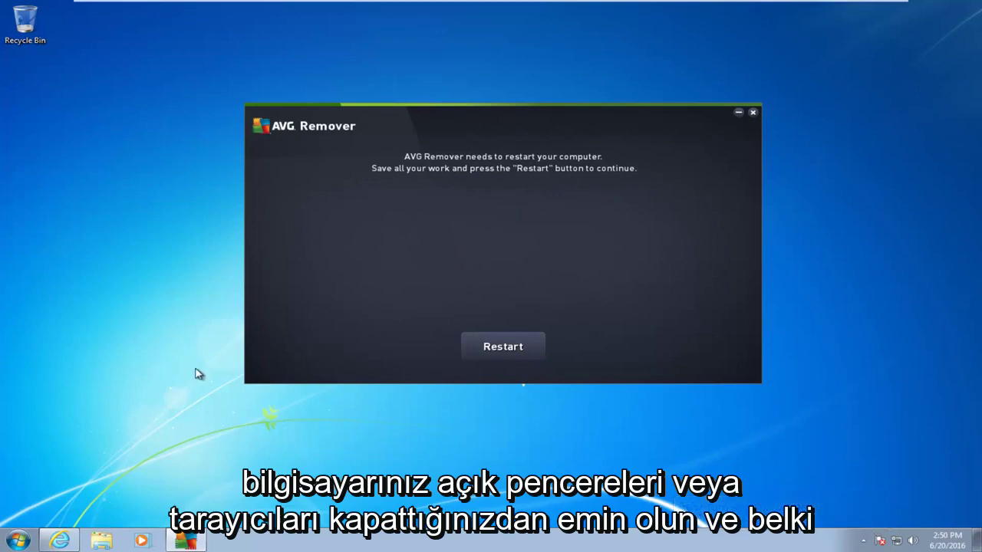
left_click(497, 352)
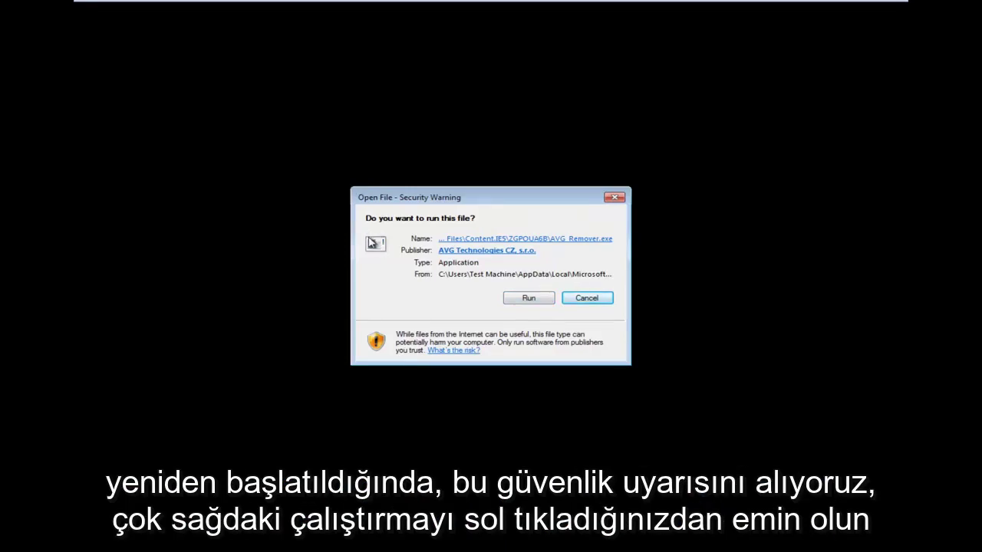
Allow AVG_Remover.exe to run after the reboot so it completes the removal
left_click(528, 299)
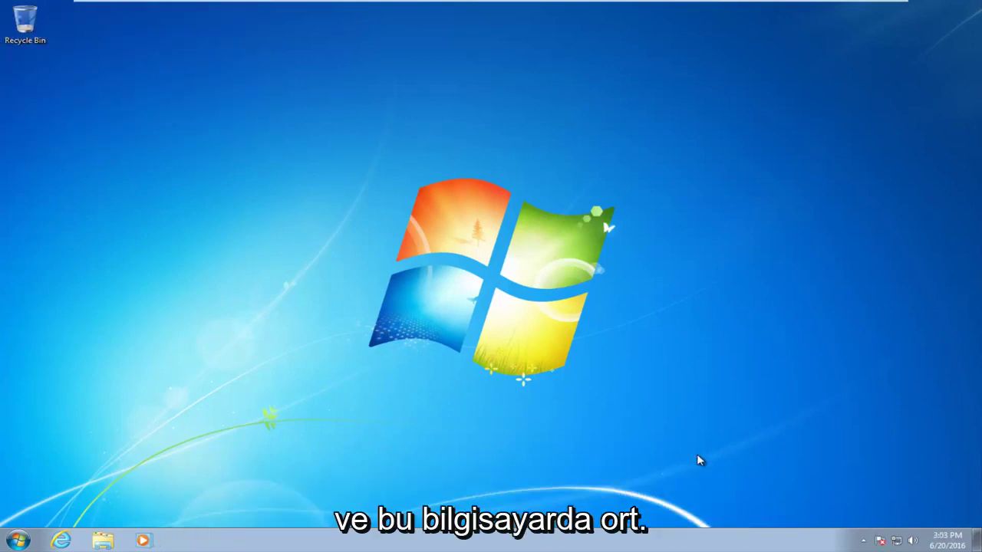
left_click(866, 541)
left_click(19, 541)
type("programs")
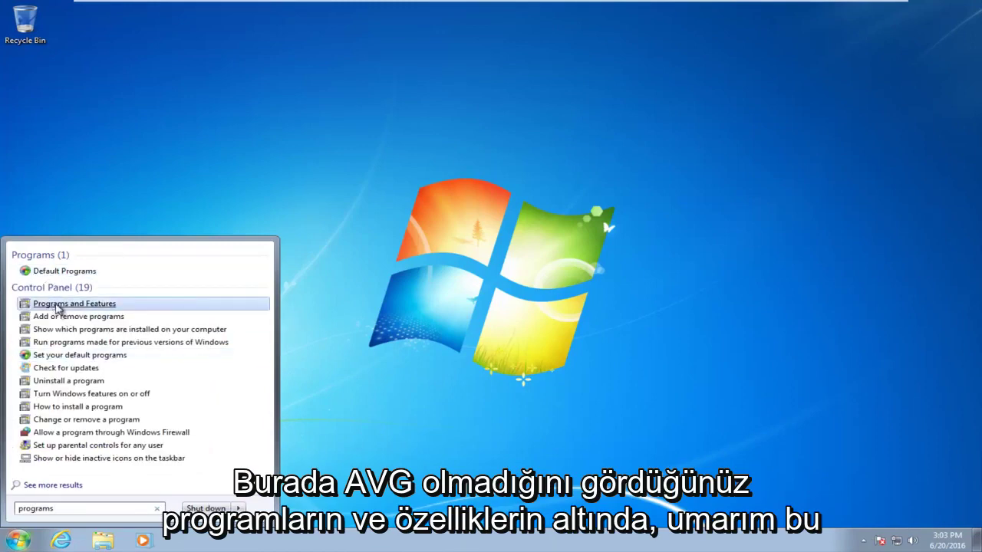
left_click(55, 303)
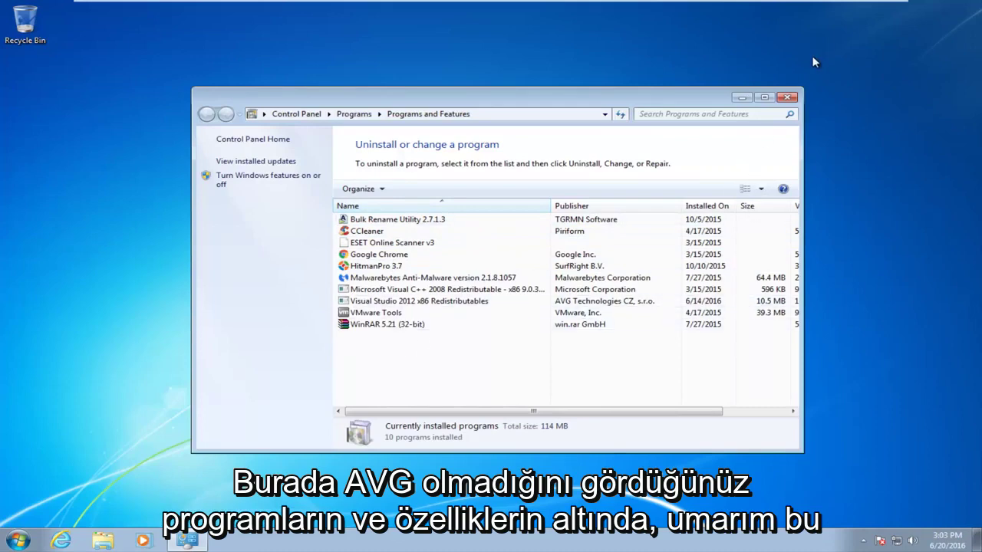
left_click(789, 100)
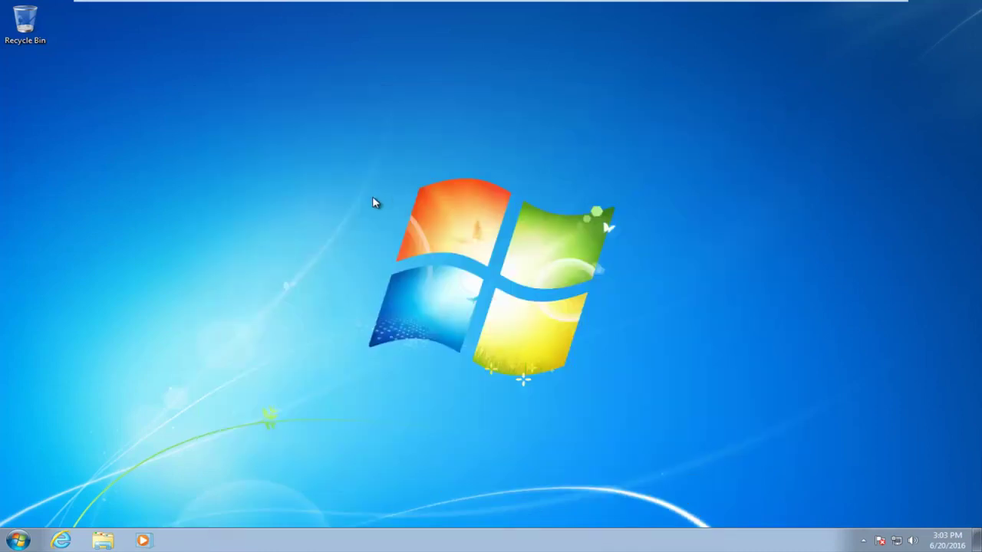